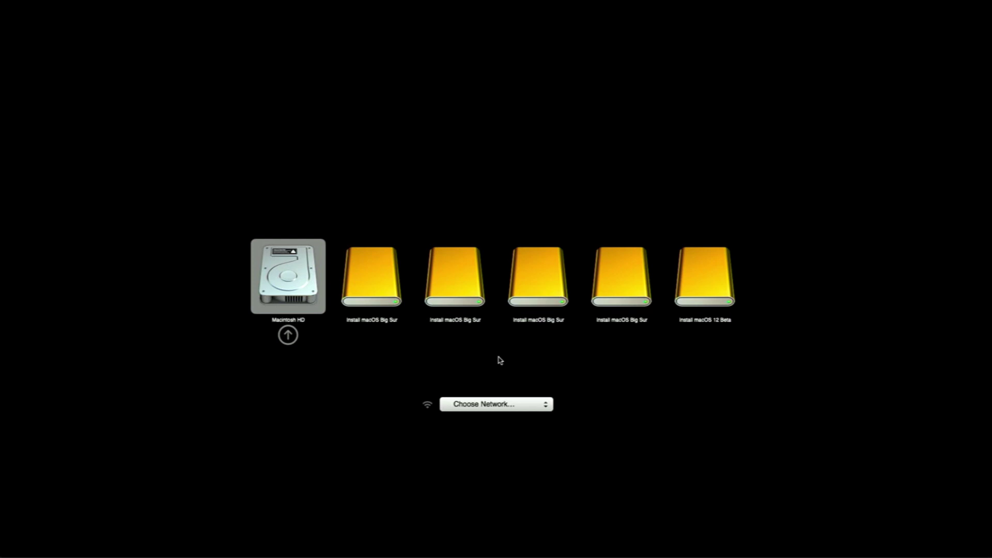
# Step: Start up from Macintosh HD and launch Startup Security Utility from the Utilities menu
pyautogui.press('Return')
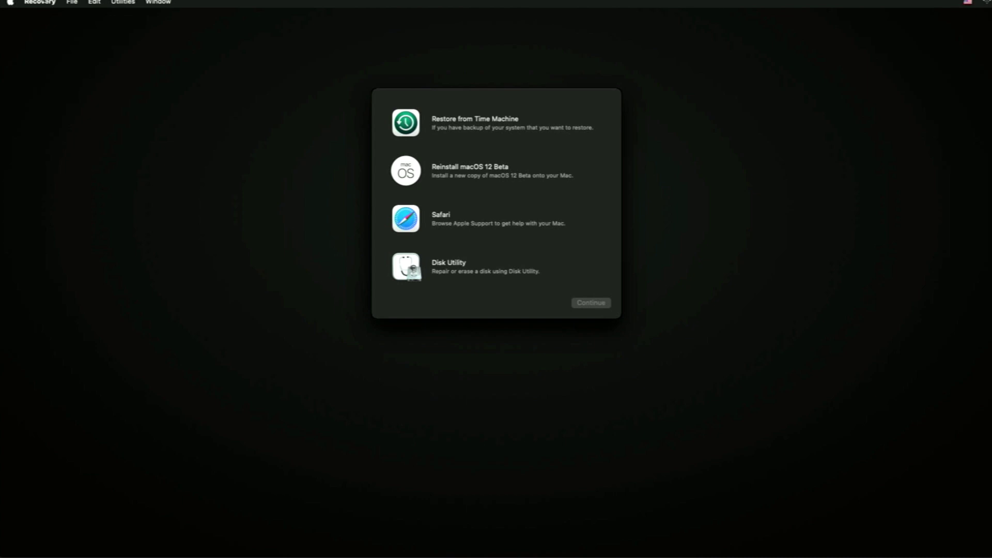
pyautogui.click(137, 4)
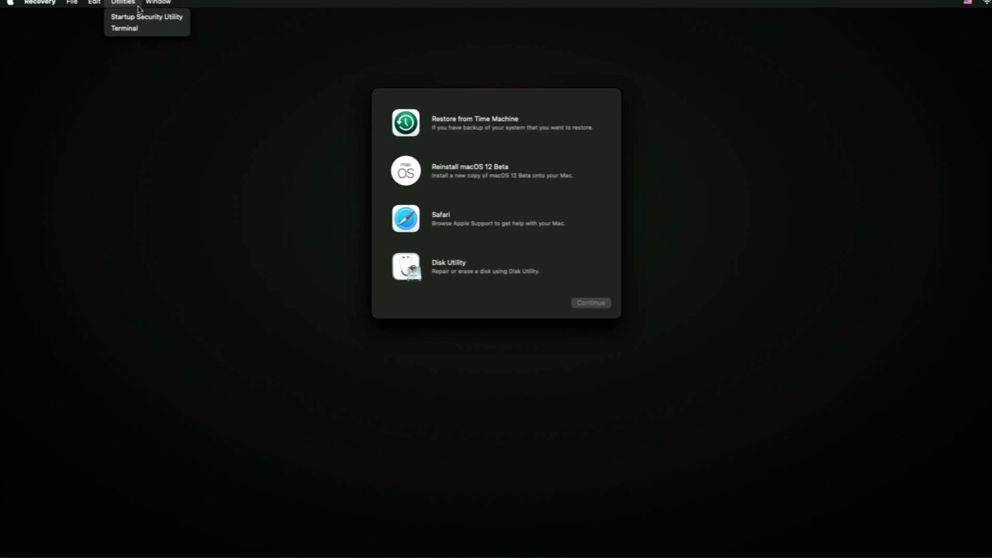
pyautogui.click(141, 18)
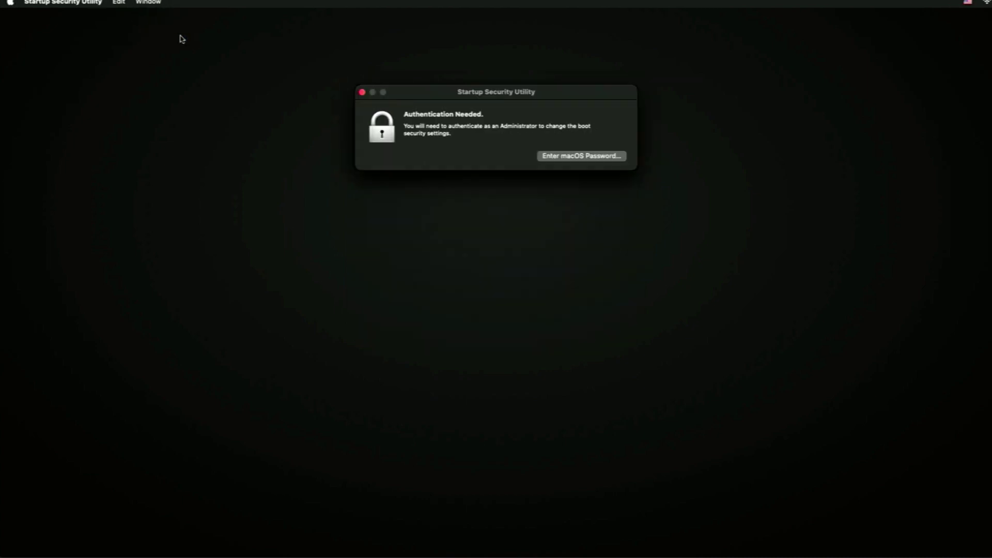
# Step: Authenticate with the administrator password, allow booting from external media, and quit the utility
pyautogui.click(552, 160)
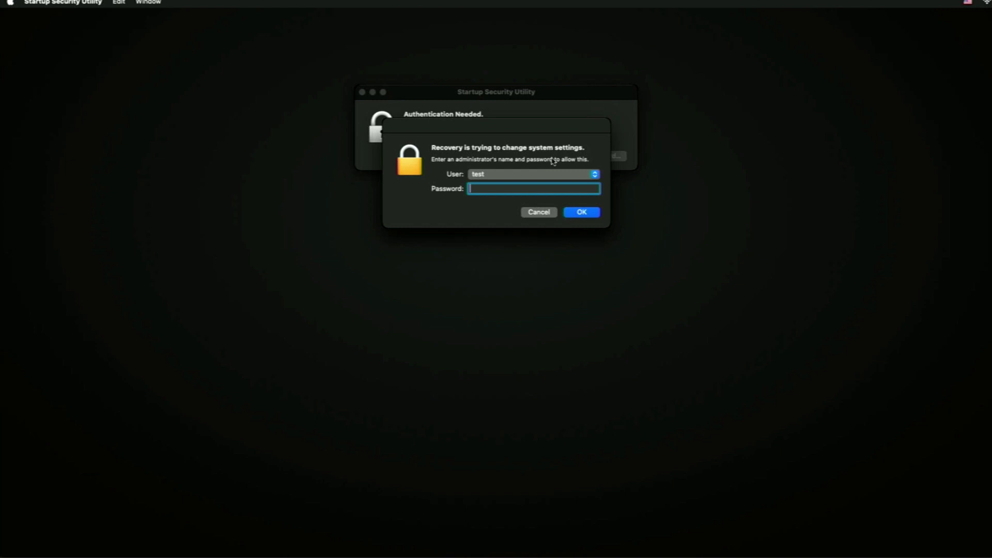
pyautogui.write('test')
pyautogui.press('Return')
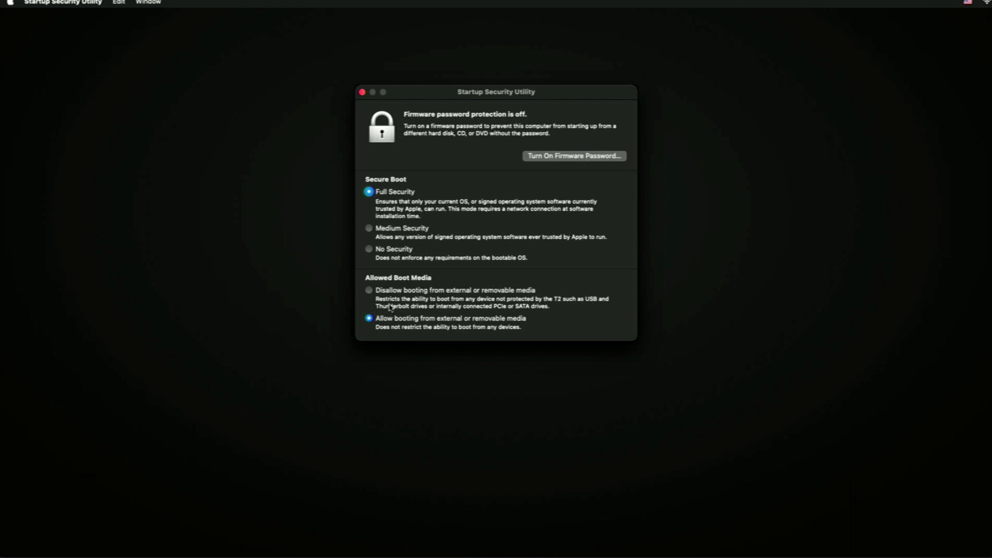
pyautogui.press('super+q')
# Step: Restart the Mac and start up from an Install macOS Big Sur disk in Startup Manager
pyautogui.click(10, 4)
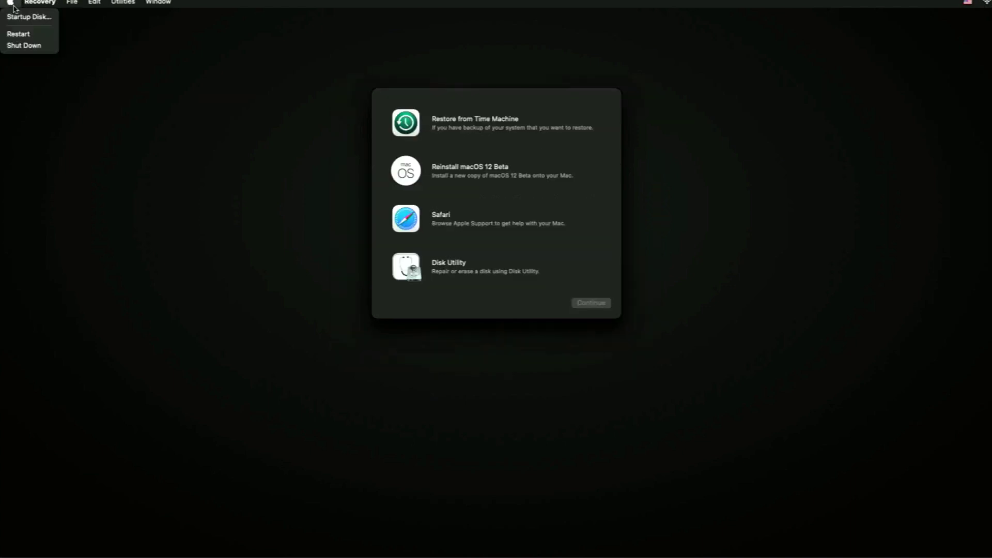
pyautogui.click(18, 33)
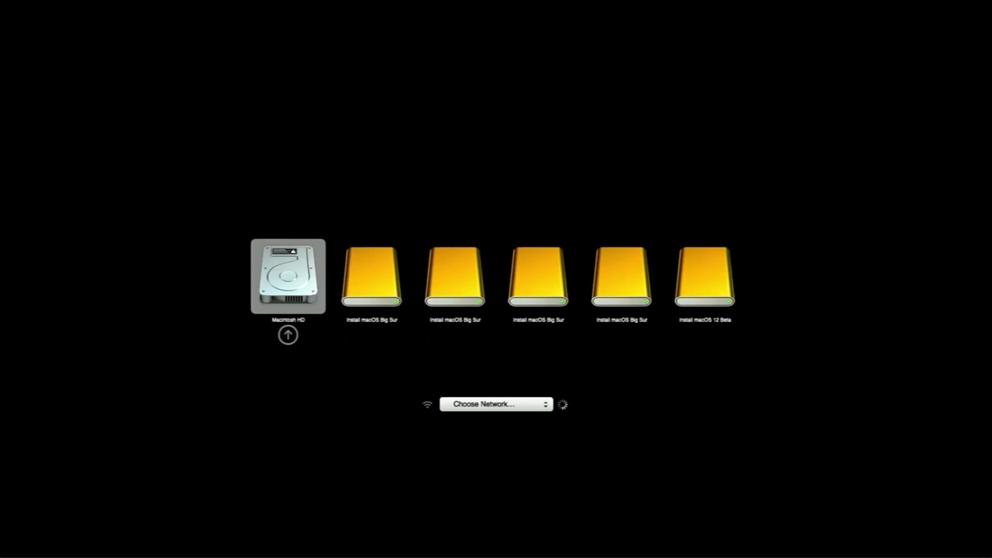
pyautogui.press('Right')
pyautogui.press('Right')
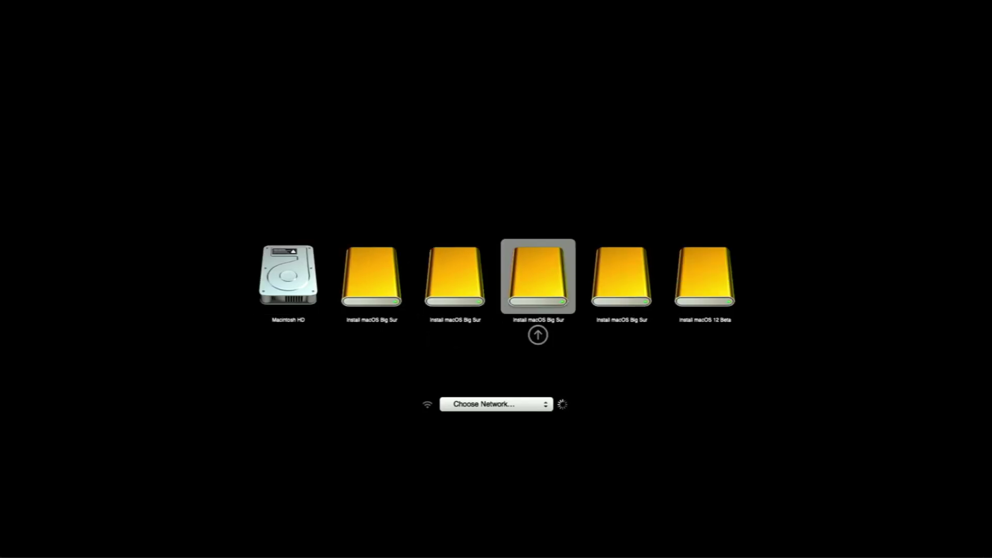
pyautogui.press('Right')
pyautogui.press('Right')
pyautogui.press('Return')
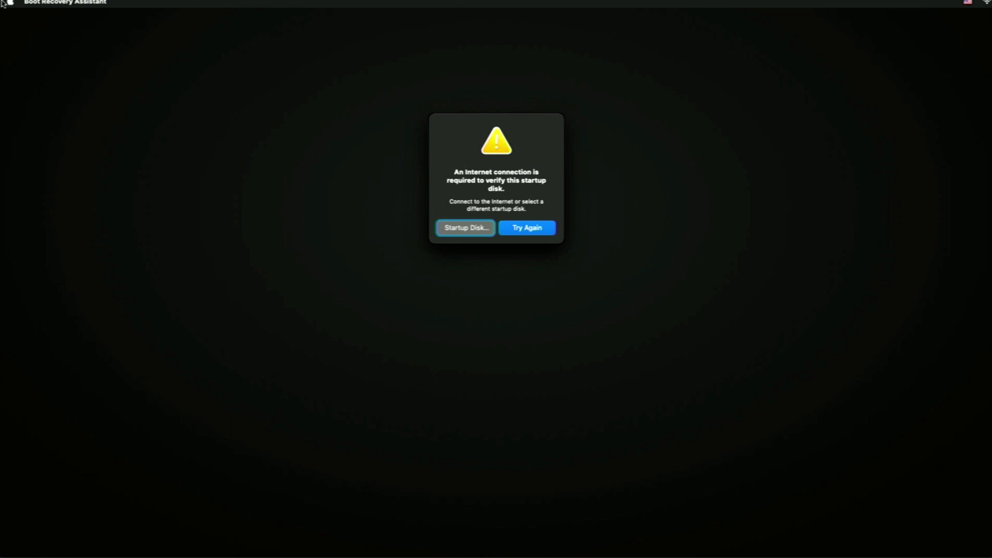
# Step: Retry the startup disk check, then launch Disk Utility from the Recovery options
pyautogui.click(540, 231)
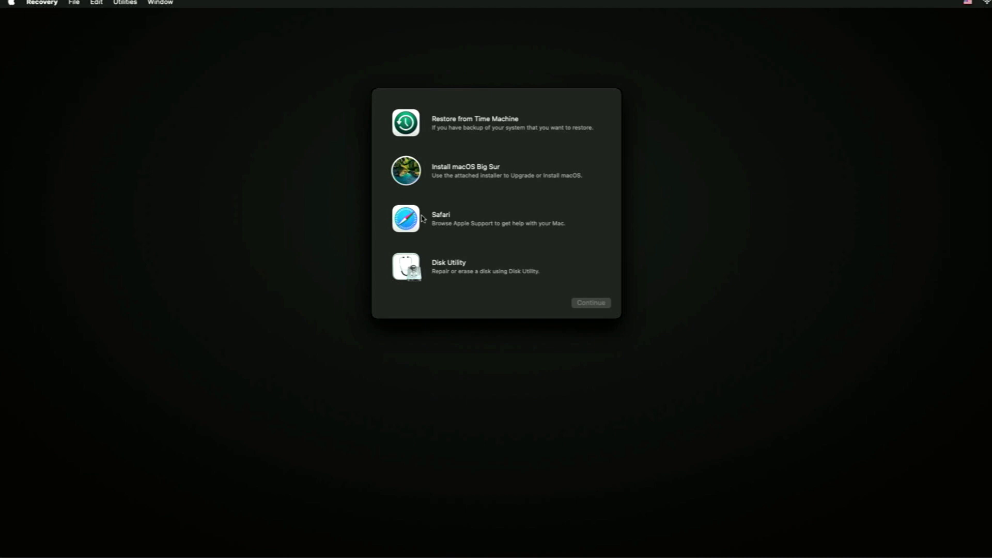
pyautogui.click(464, 263)
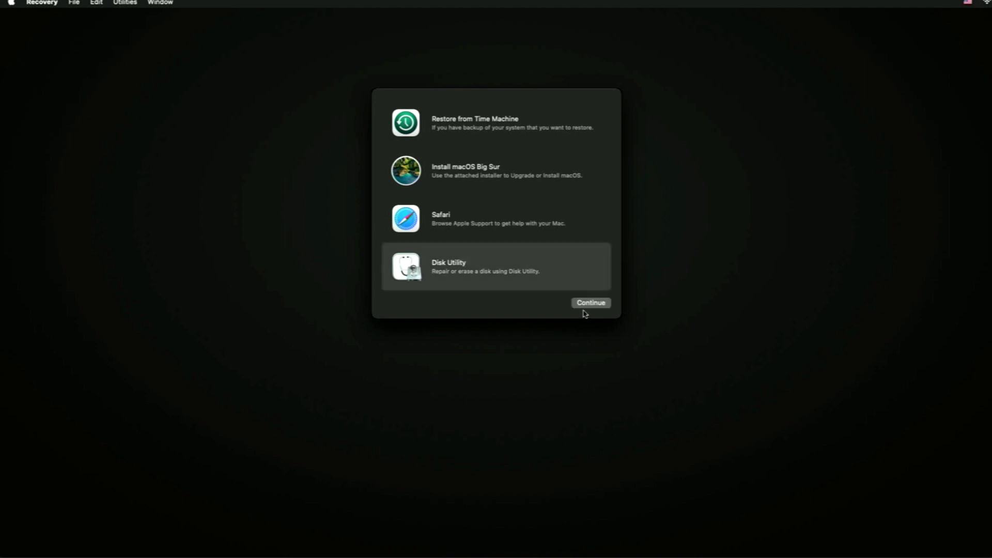
pyautogui.click(586, 304)
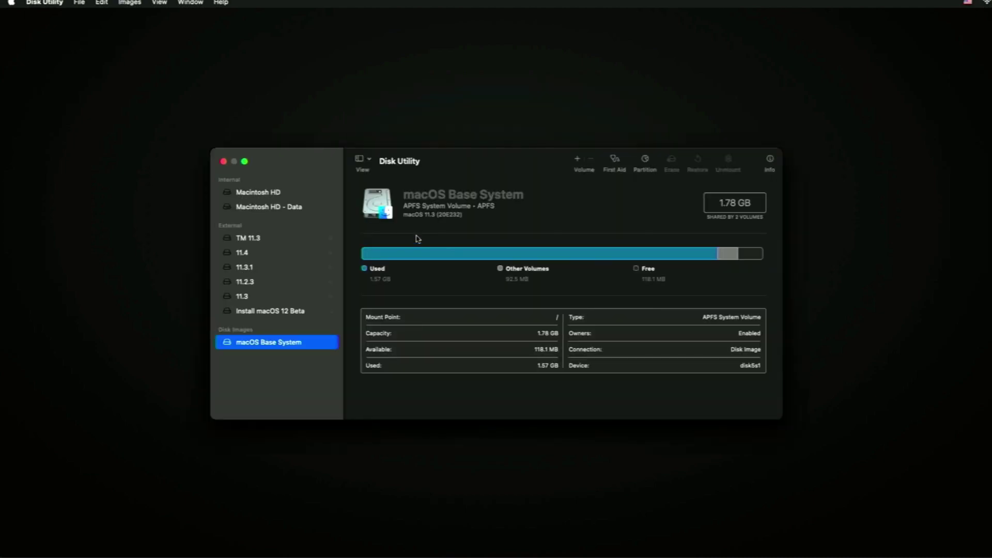
# Step: Erase the Macintosh HD volume group as APFS and quit Disk Utility
pyautogui.click(278, 197)
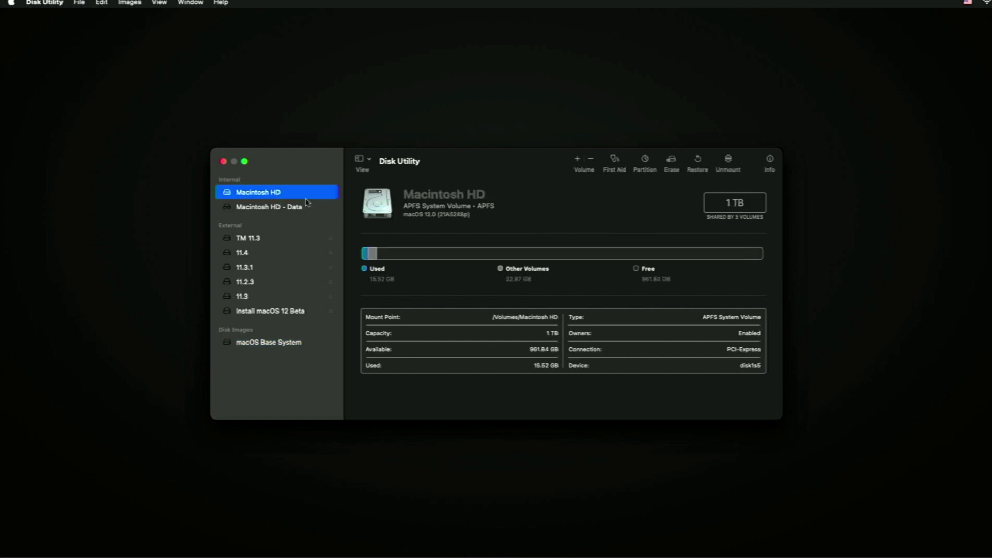
pyautogui.click(672, 163)
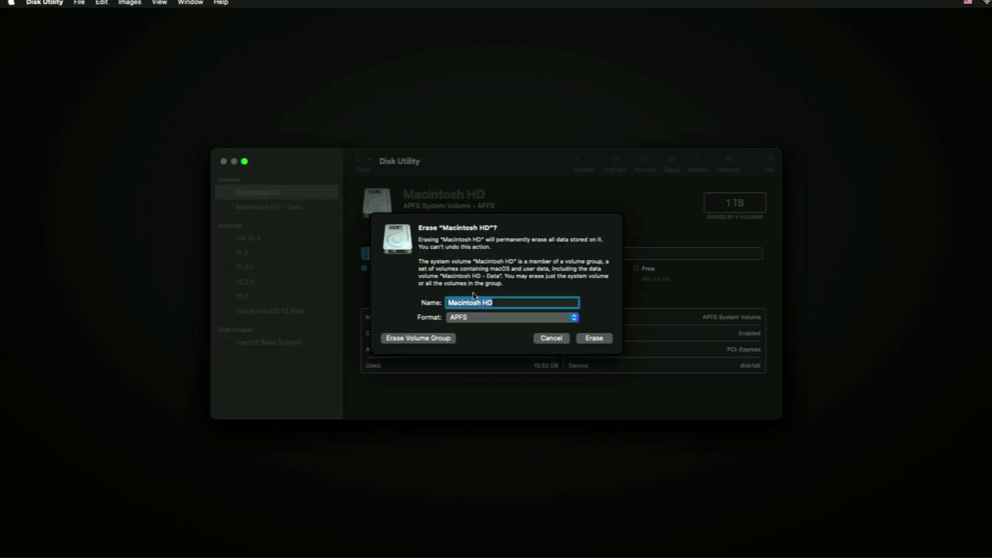
pyautogui.click(440, 338)
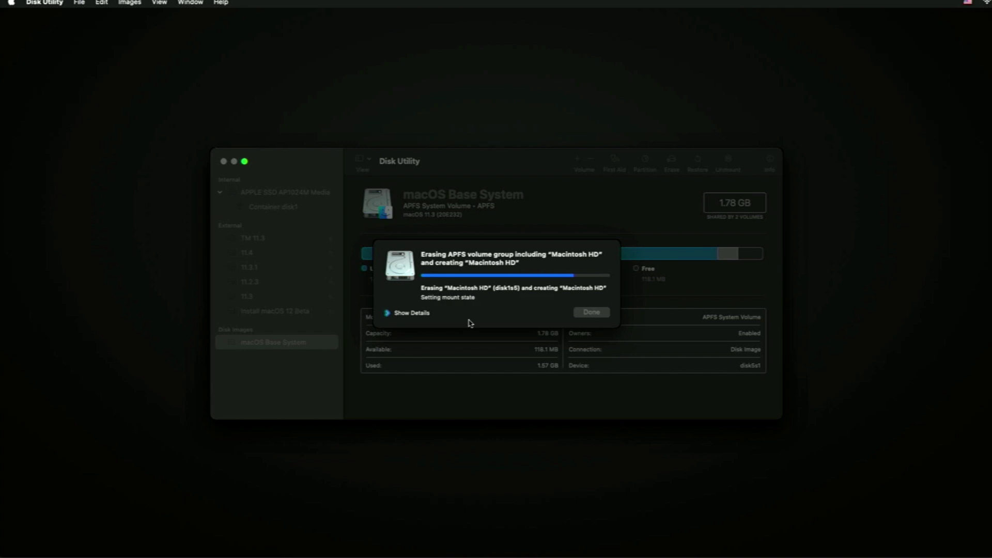
pyautogui.click(589, 312)
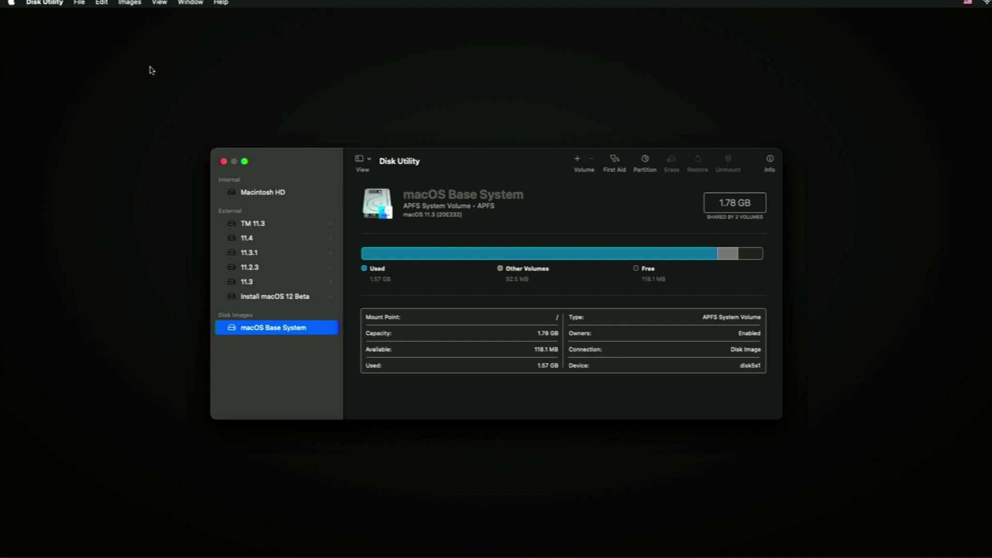
pyautogui.click(59, 4)
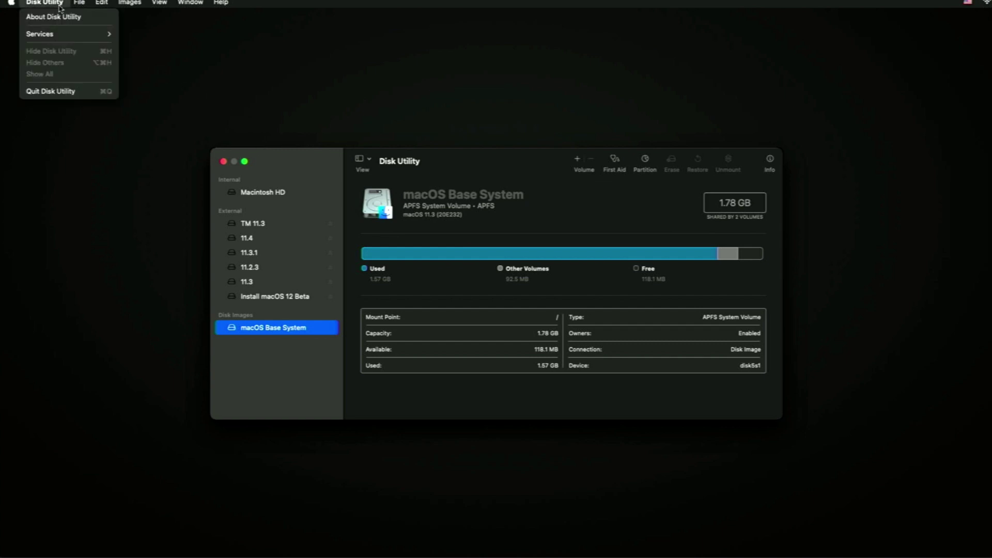
pyautogui.click(67, 91)
# Step: Start Install macOS Big Sur, agree to the licence, and install onto Macintosh HD
pyautogui.click(470, 185)
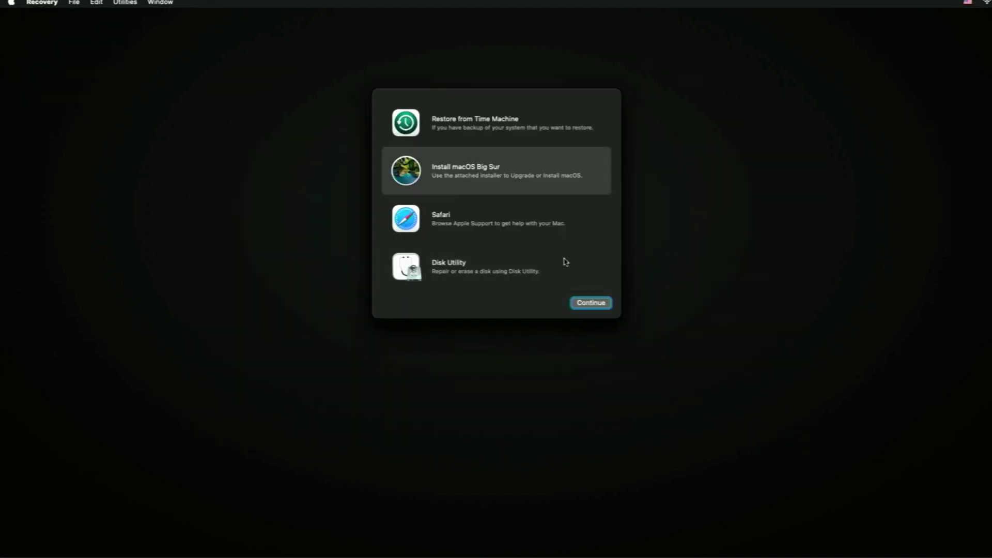
pyautogui.click(604, 302)
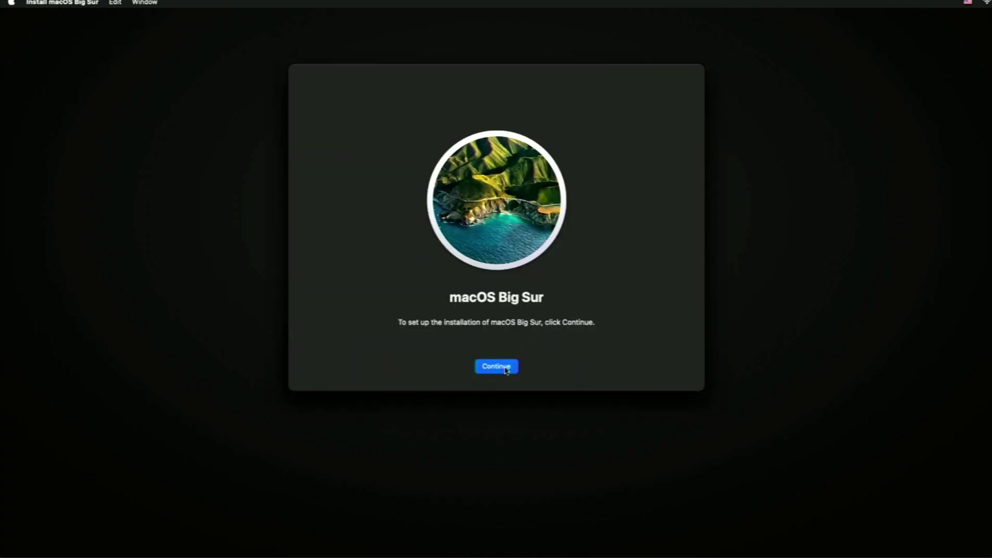
pyautogui.click(506, 368)
pyautogui.click(528, 364)
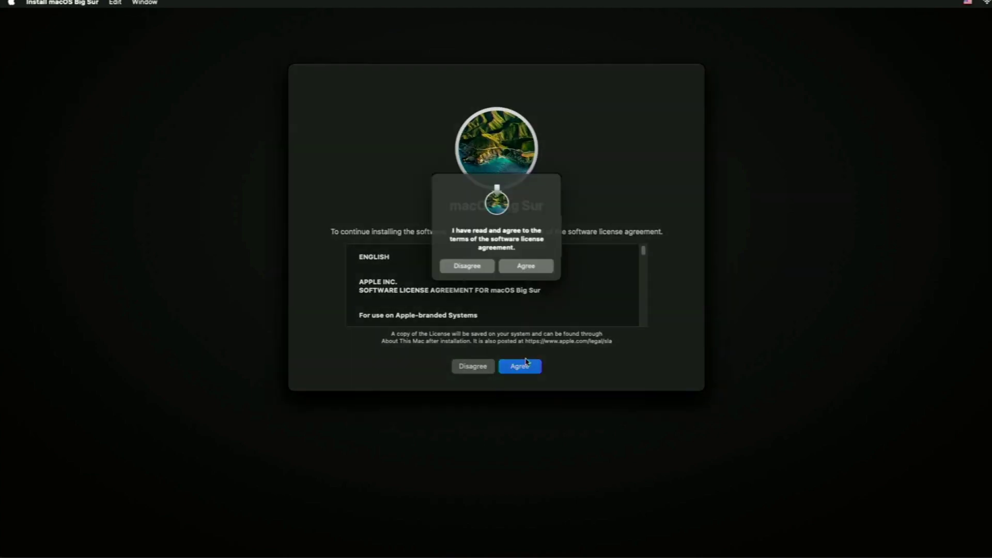
pyautogui.click(538, 273)
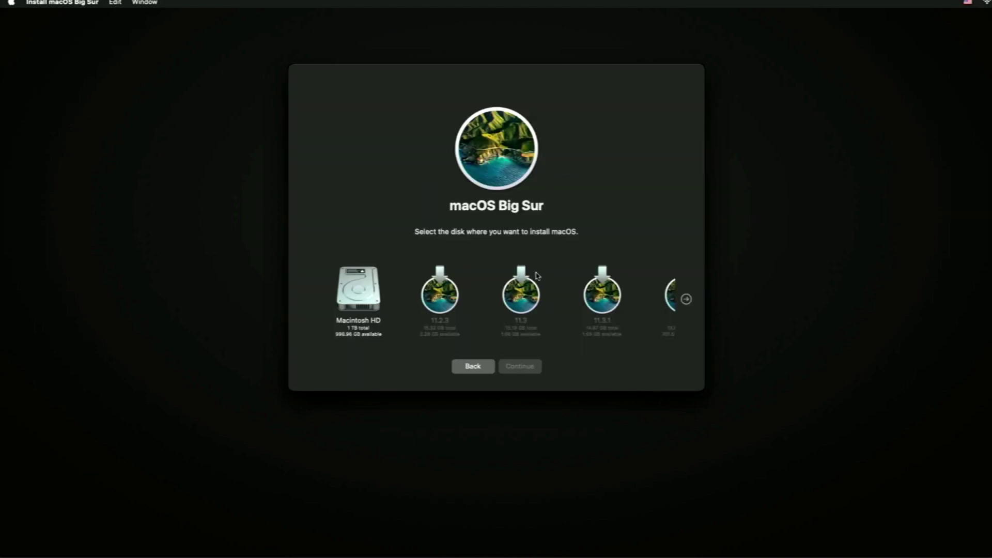
pyautogui.click(356, 305)
pyautogui.click(525, 368)
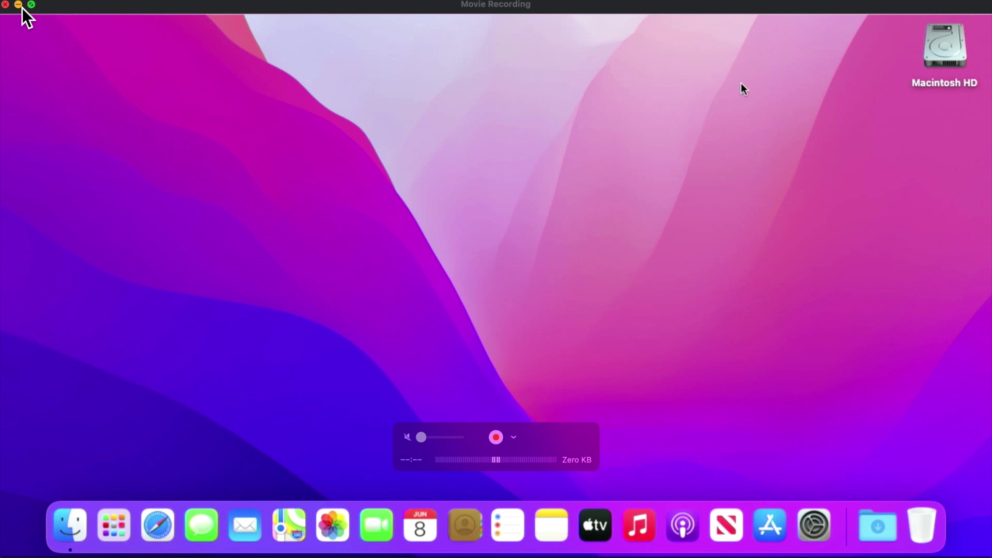
# Step: Minimize the Movie Recording window to show the Finder desktop with the mounted disks
pyautogui.click(19, 5)
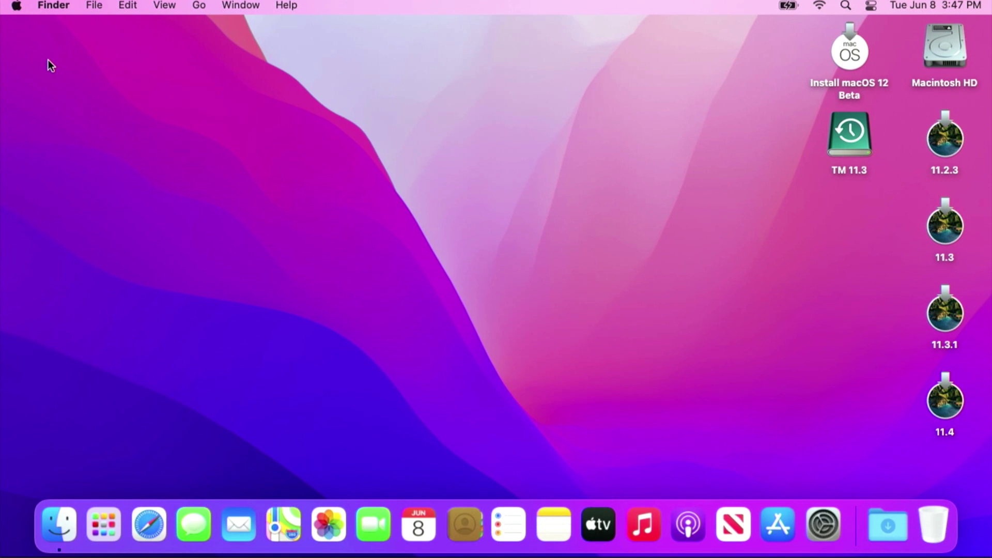
pyautogui.moveTo(724, 295)
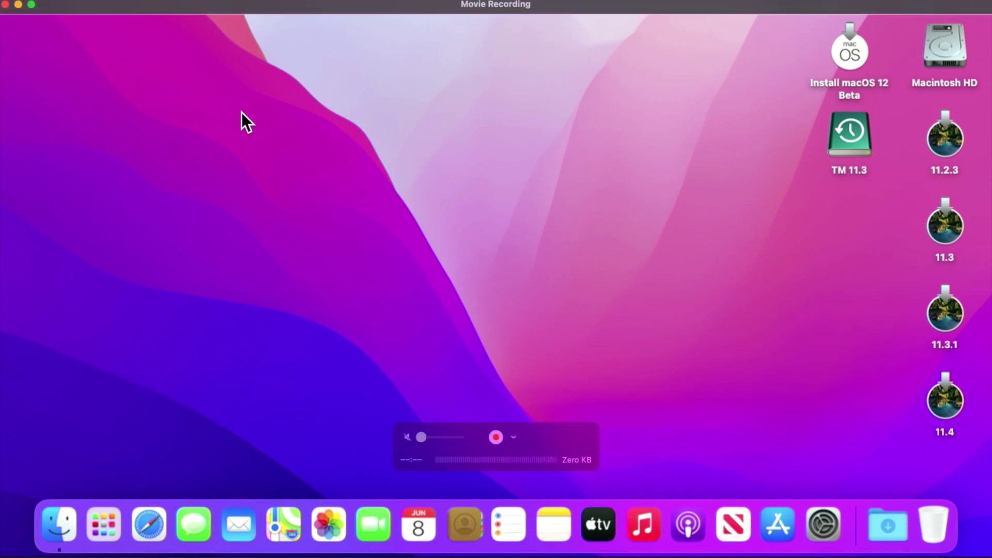
# Step: Shut down the Mac from the Apple menu and confirm in the dialog
pyautogui.click(3, 16)
pyautogui.click(44, 182)
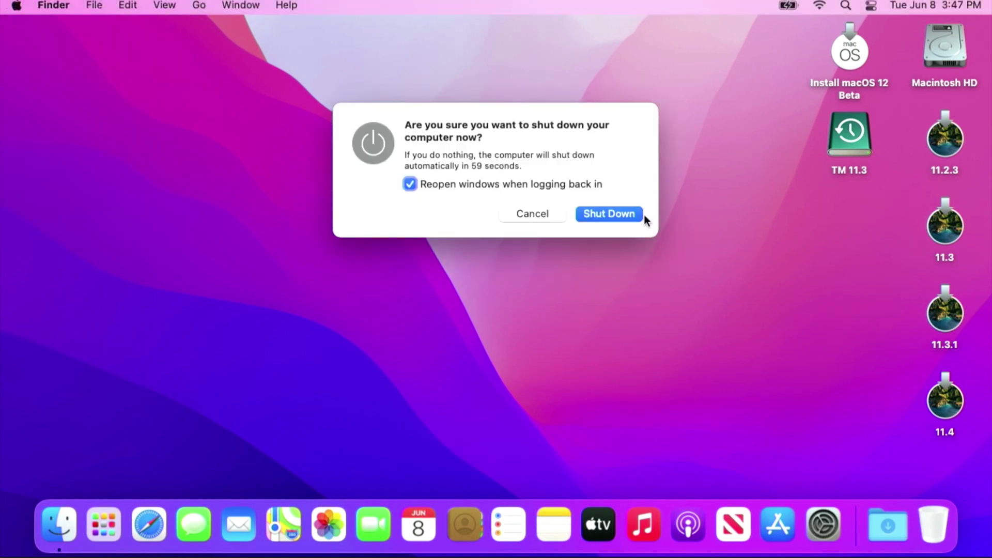
pyautogui.click(634, 213)
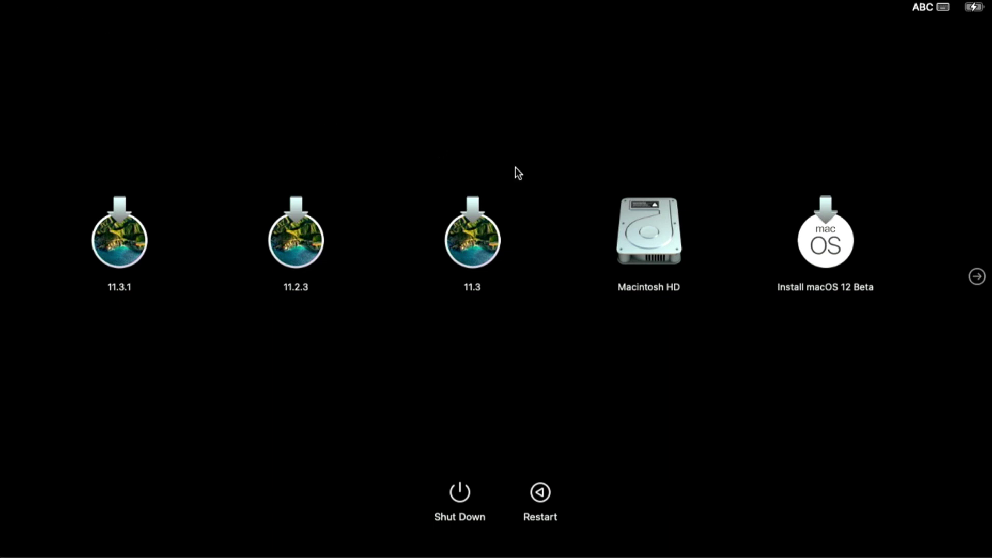
# Step: Select the 11.4 volume in the boot picker and start up from it
pyautogui.click(976, 276)
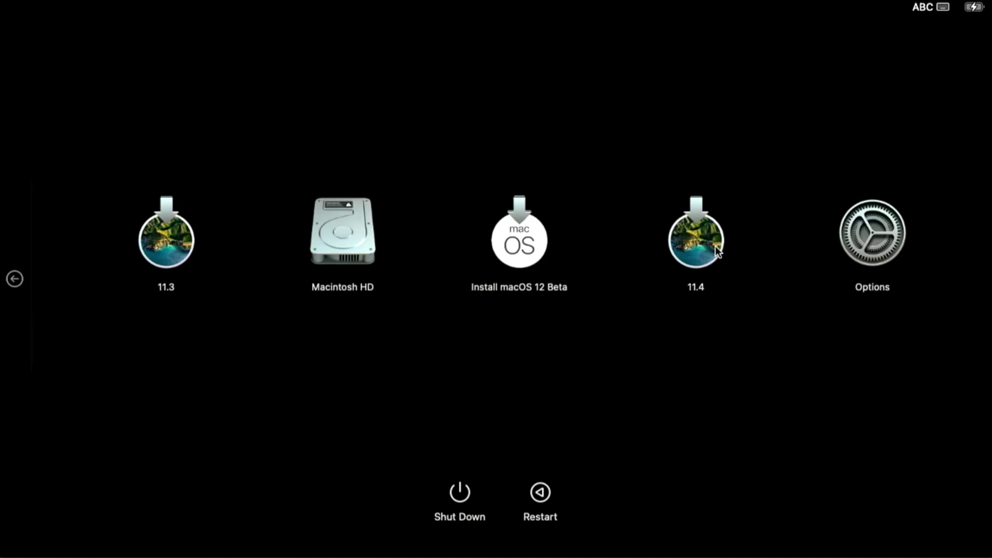
pyautogui.click(715, 251)
pyautogui.click(693, 330)
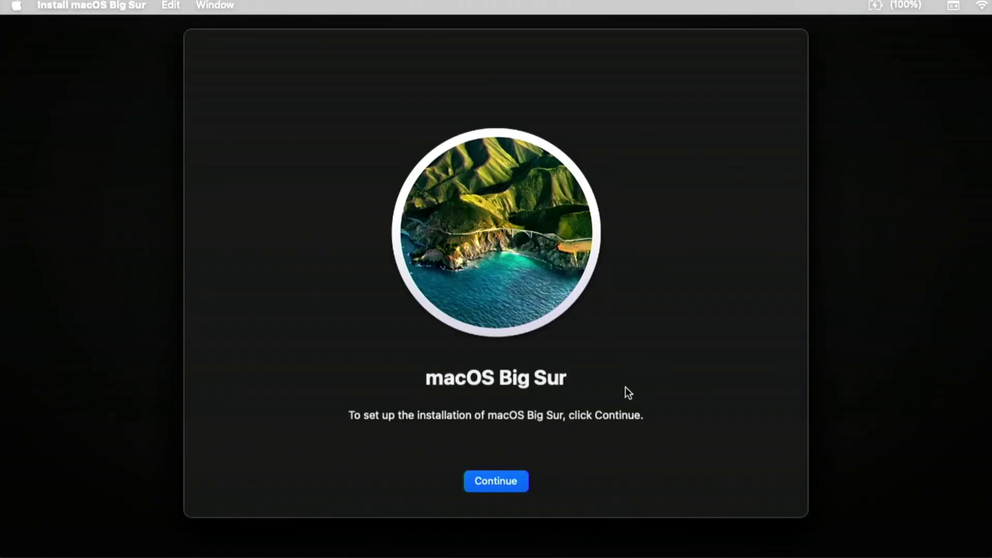
# Step: Accept the Big Sur licence, select Macintosh HD as destination, then quit the installer
pyautogui.click(503, 484)
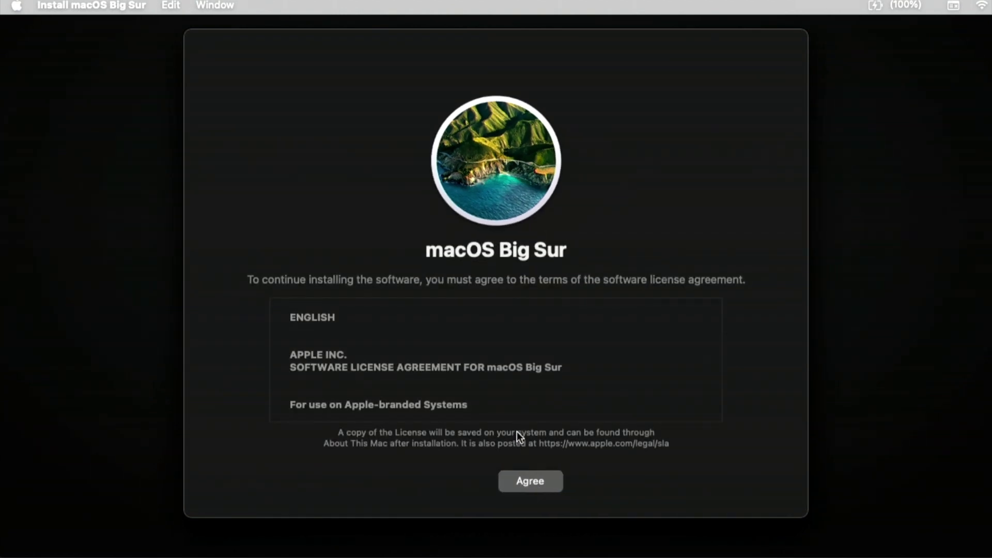
pyautogui.click(522, 471)
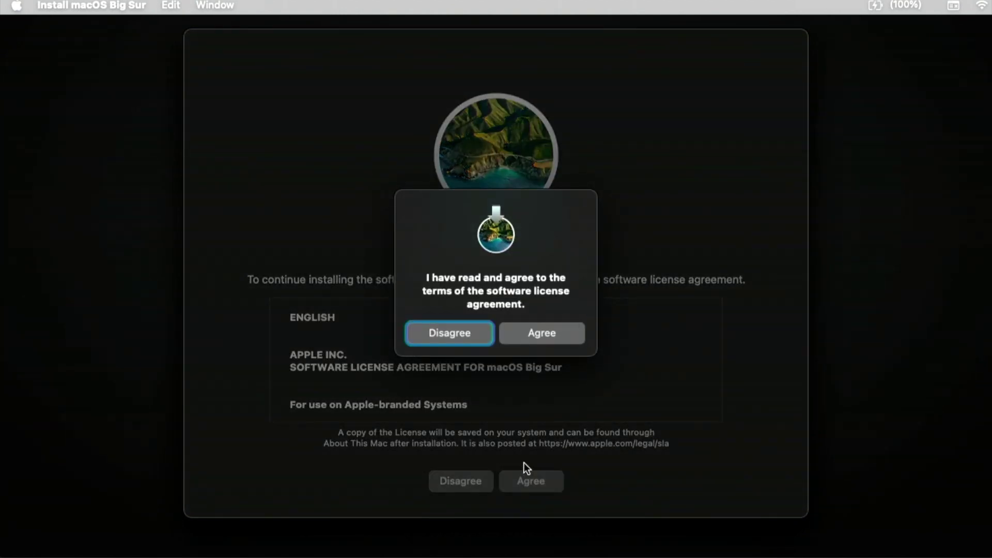
pyautogui.click(535, 337)
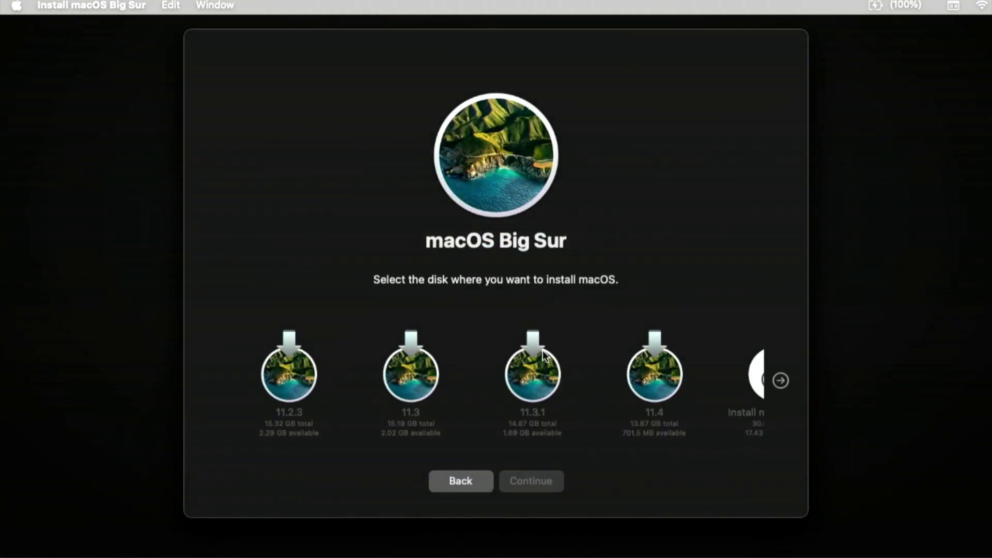
pyautogui.click(781, 382)
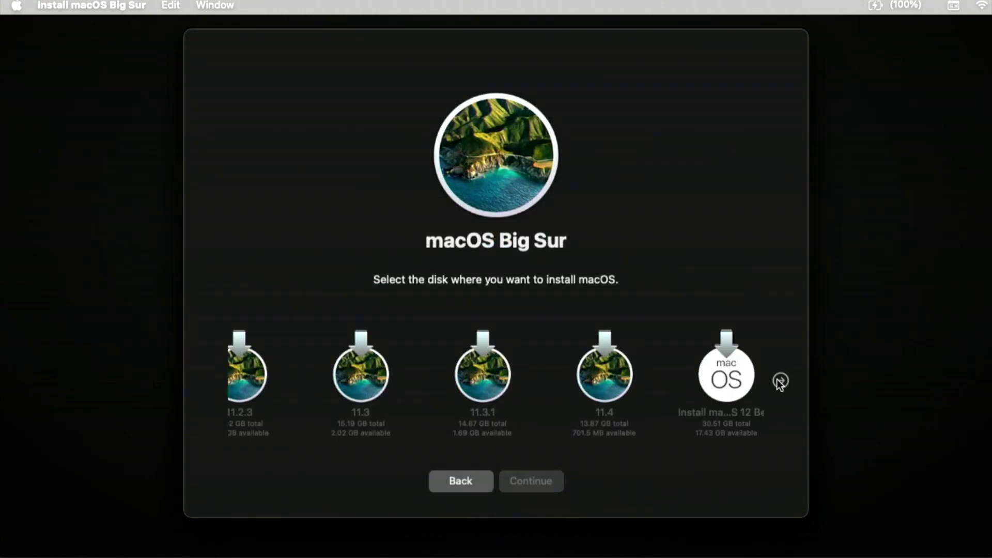
pyautogui.click(718, 371)
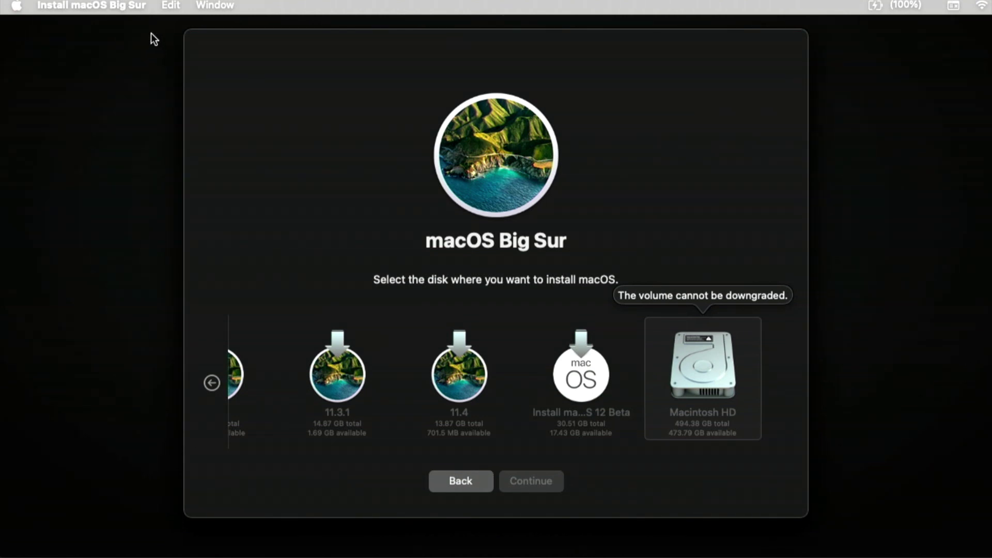
pyautogui.click(131, 6)
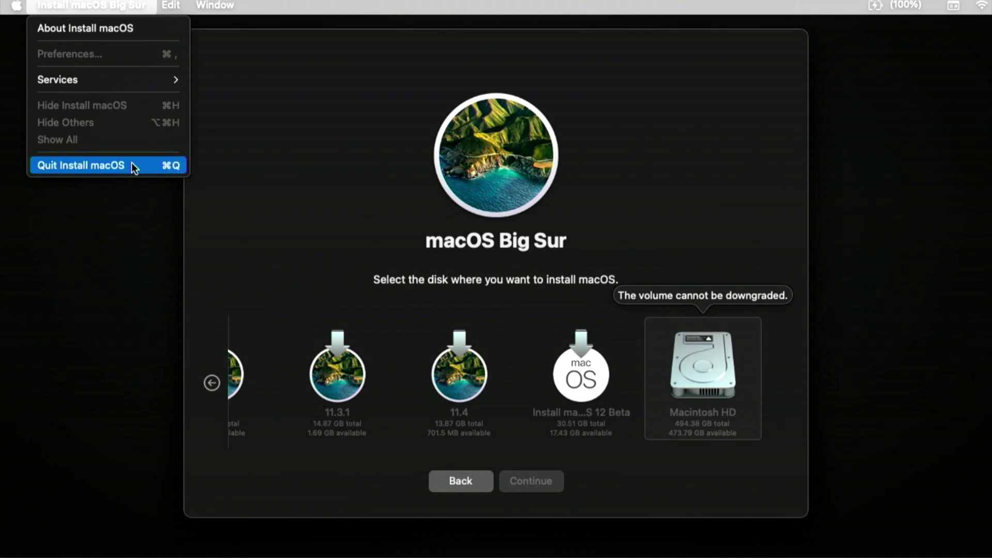
pyautogui.click(80, 165)
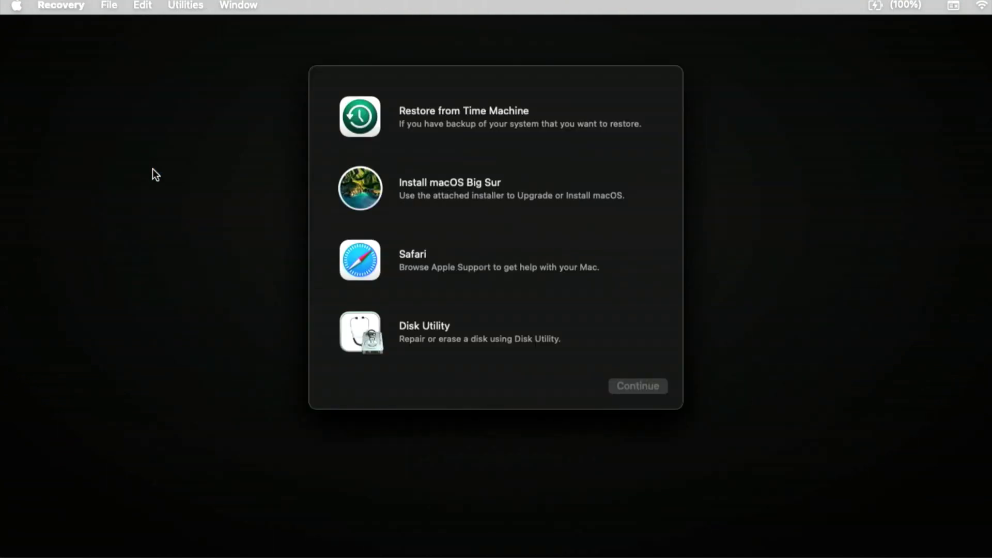
# Step: Launch Disk Utility, erase the Macintosh HD volume group as APFS named Macintosh HD, then quit
pyautogui.click(448, 331)
pyautogui.click(621, 388)
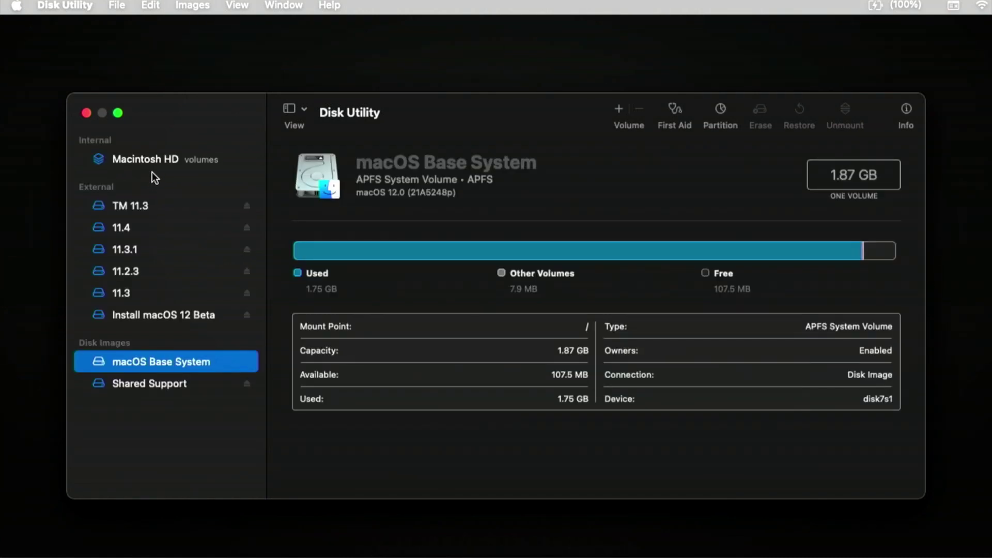
pyautogui.click(150, 162)
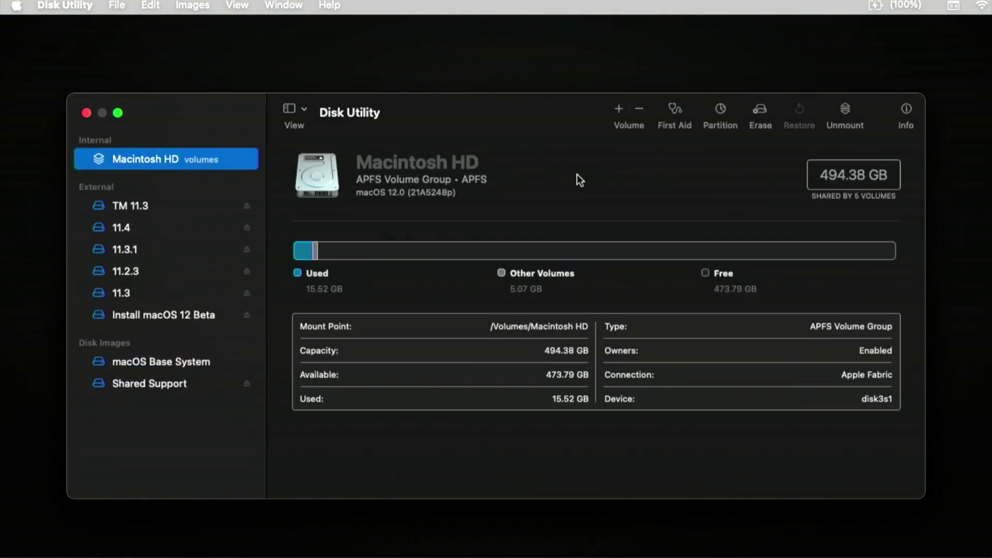
pyautogui.click(759, 109)
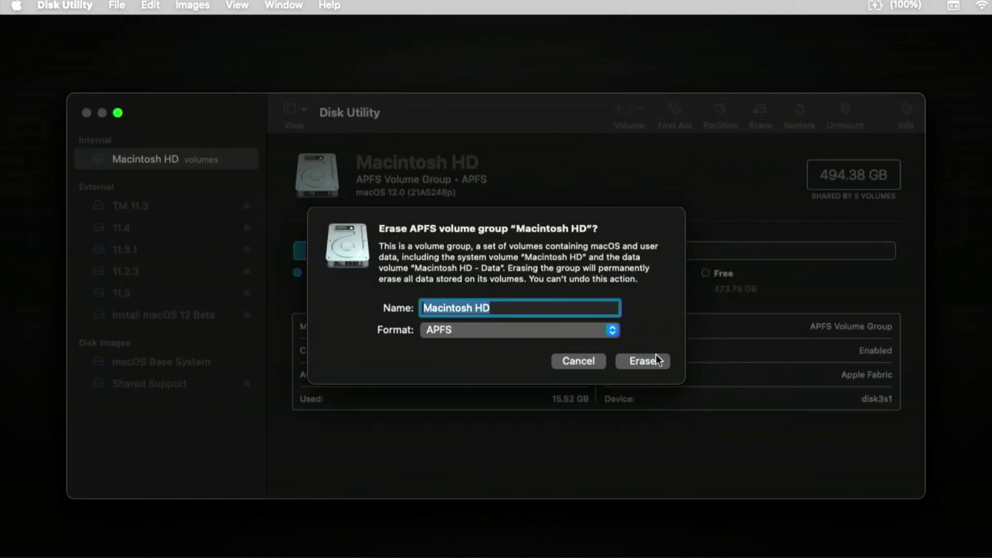
pyautogui.click(664, 360)
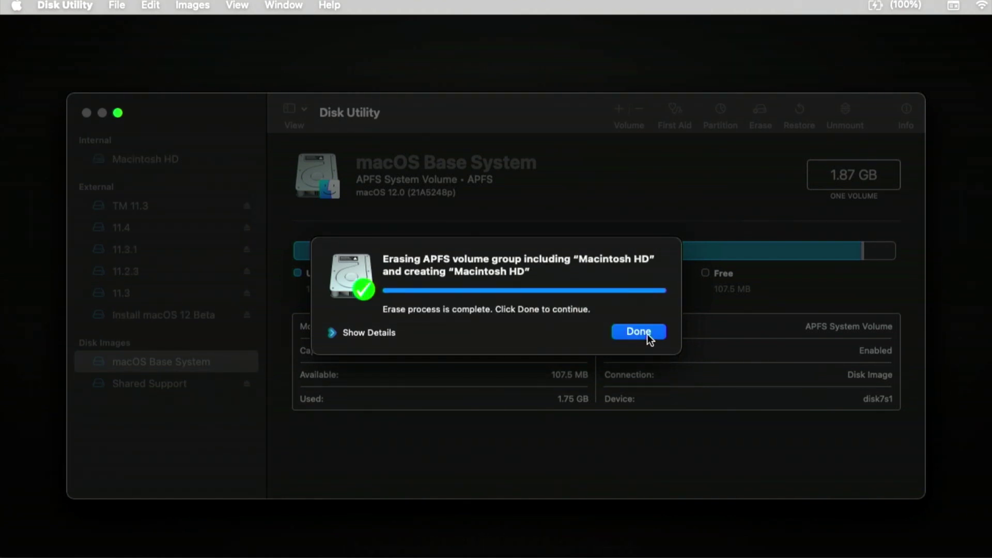
pyautogui.click(647, 333)
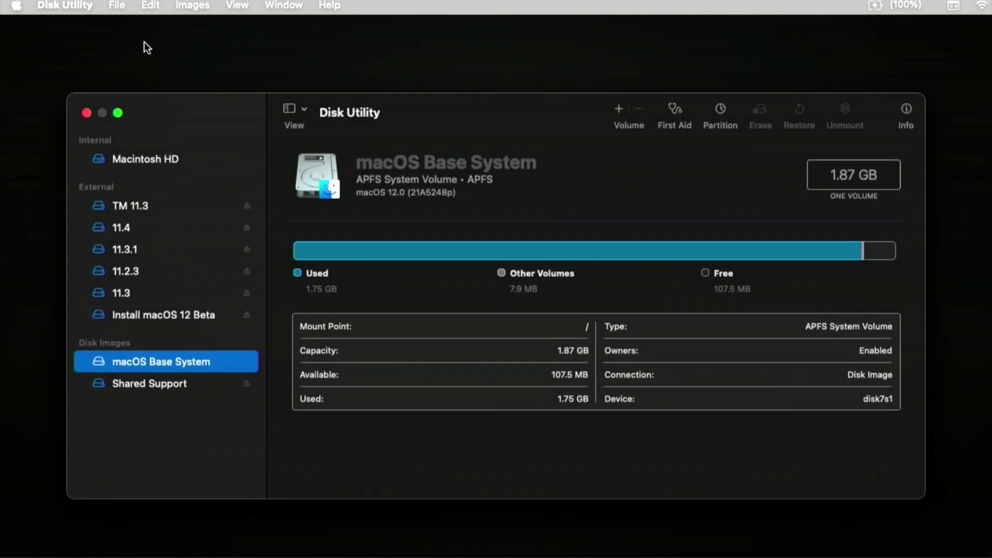
pyautogui.click(83, 6)
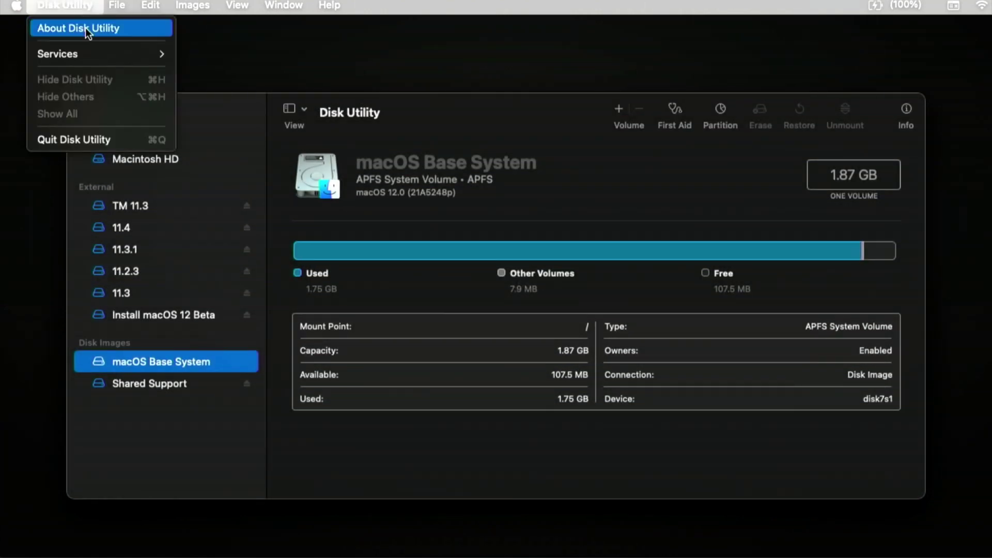
pyautogui.click(107, 139)
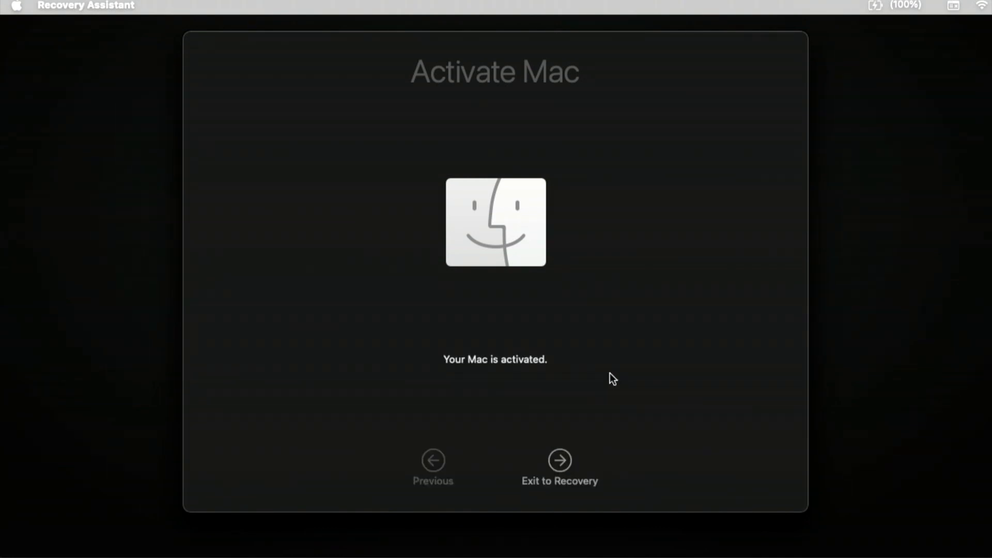
# Step: Leave activation, agree to the Big Sur licence, and install onto Macintosh HD
pyautogui.click(560, 460)
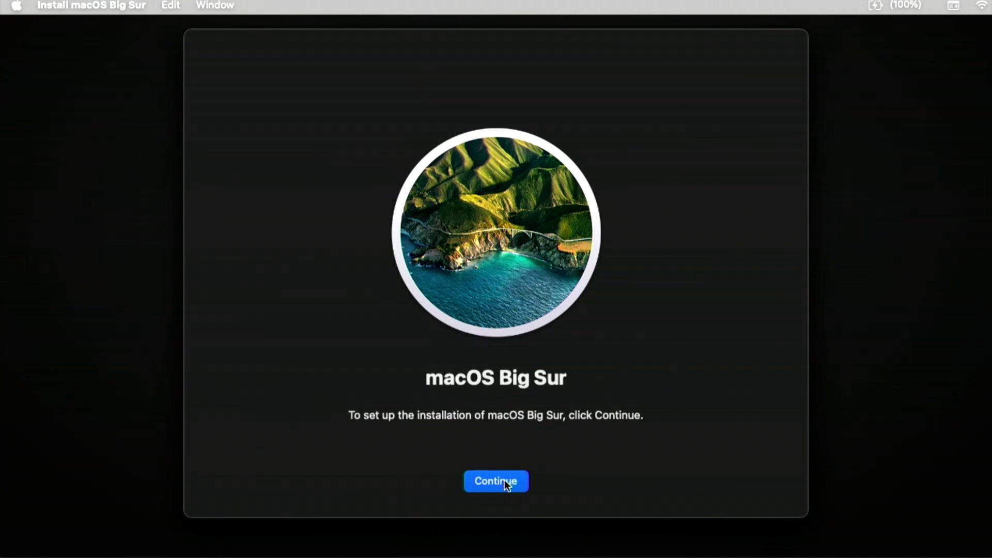
pyautogui.click(505, 481)
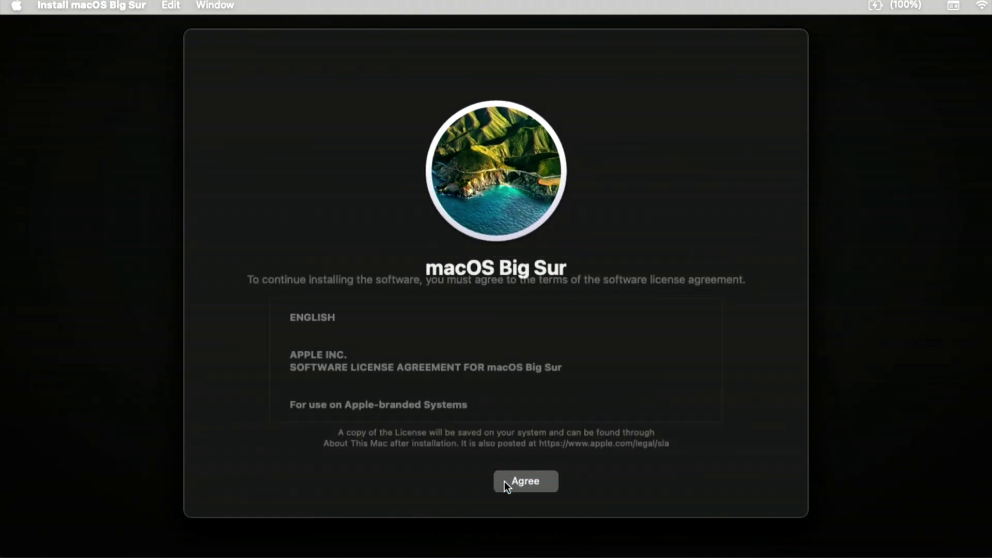
pyautogui.click(525, 483)
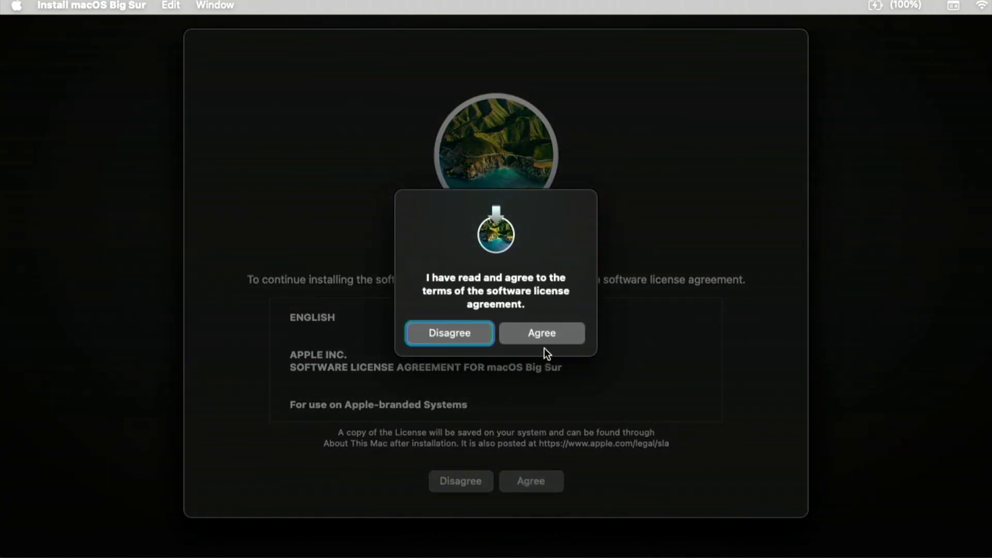
pyautogui.click(541, 335)
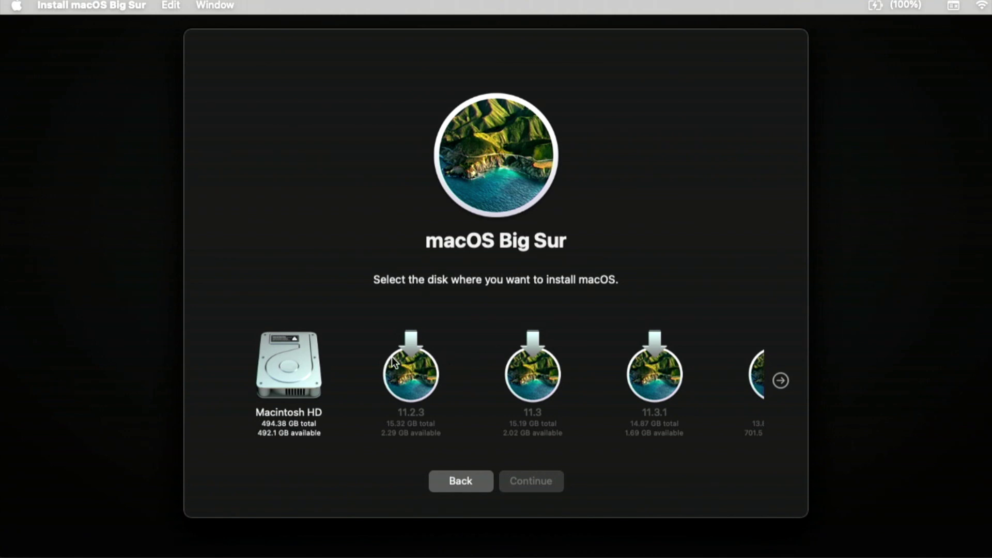
pyautogui.click(288, 373)
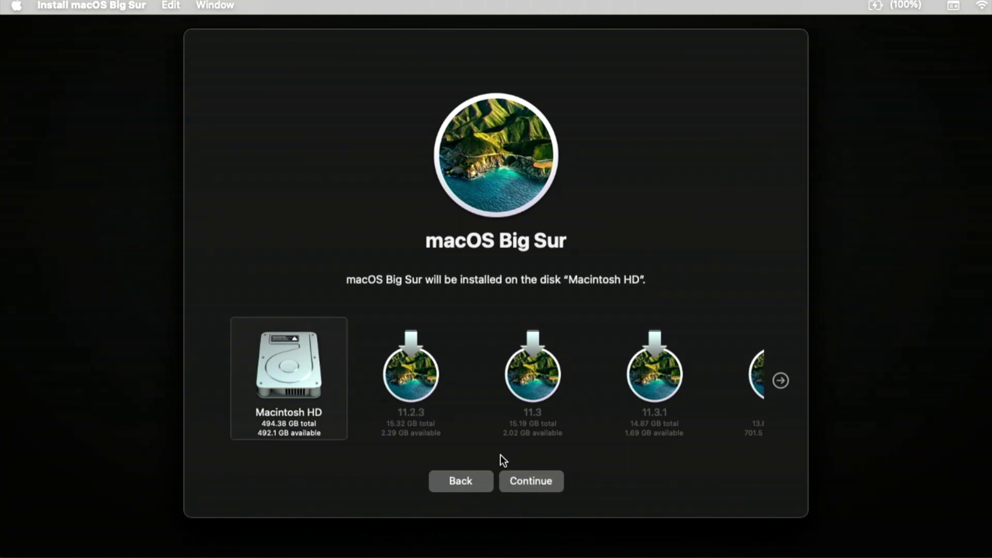
pyautogui.click(528, 484)
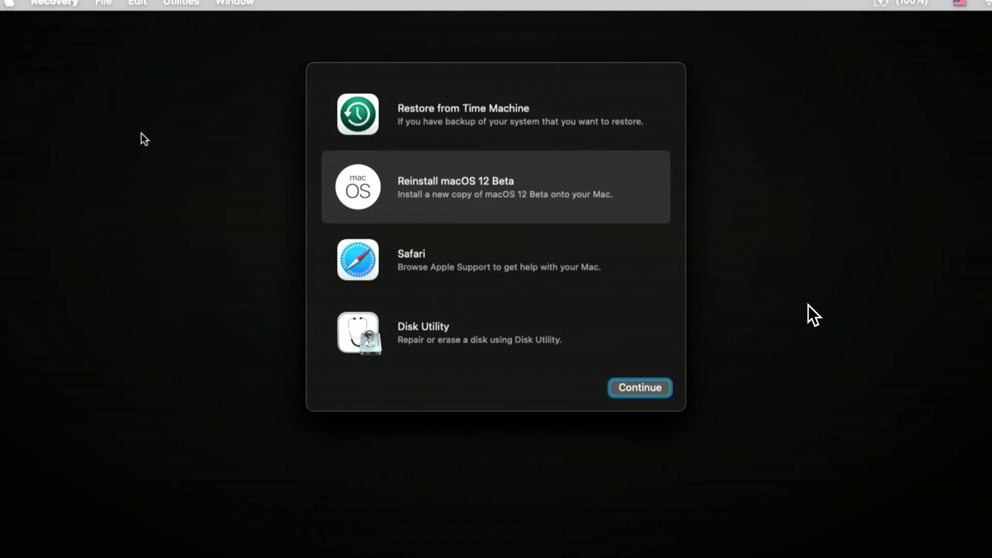
# Step: Open Startup Disk from the Apple menu to show Macintosh HD with macOS 11.4
pyautogui.moveTo(82, 57)
pyautogui.click(46, 5)
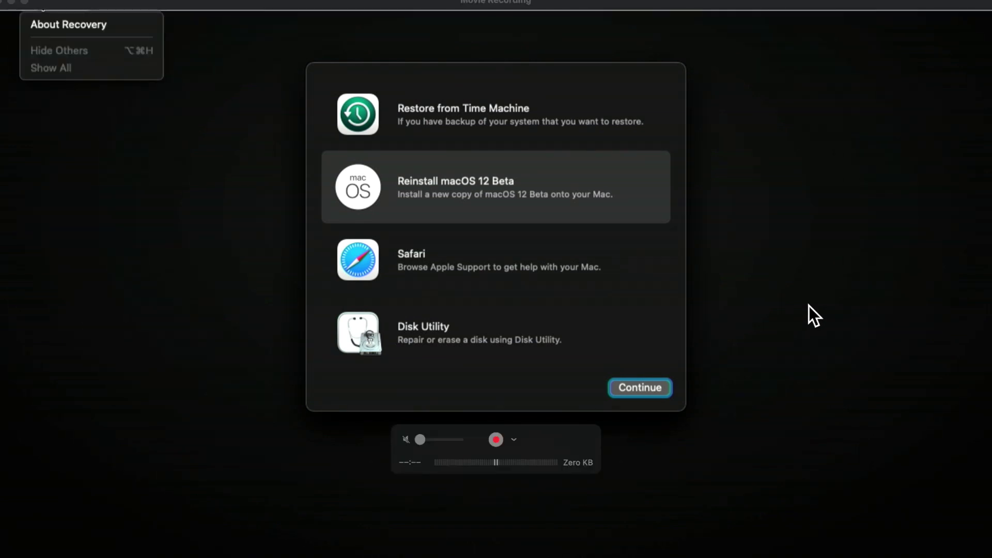
pyautogui.moveTo(10, 5)
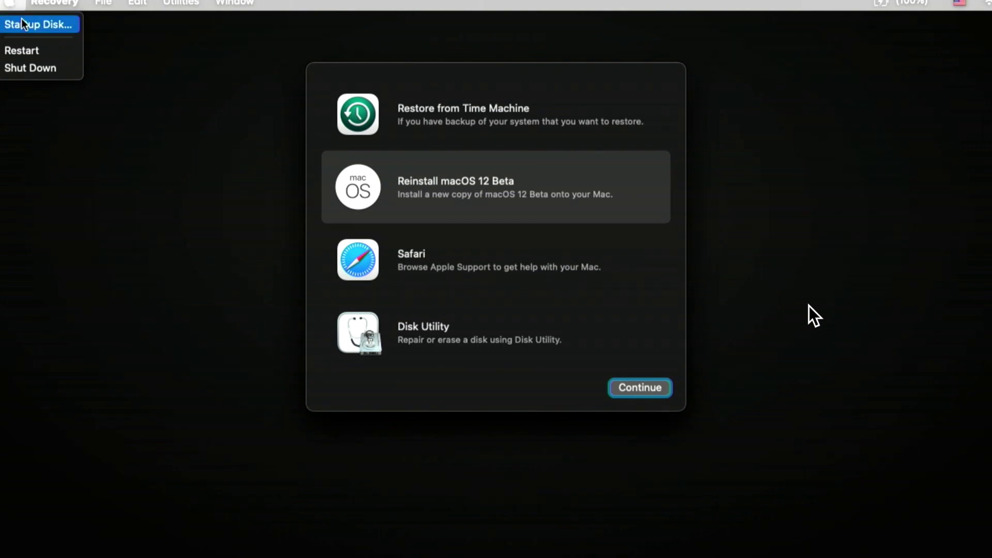
pyautogui.click(21, 22)
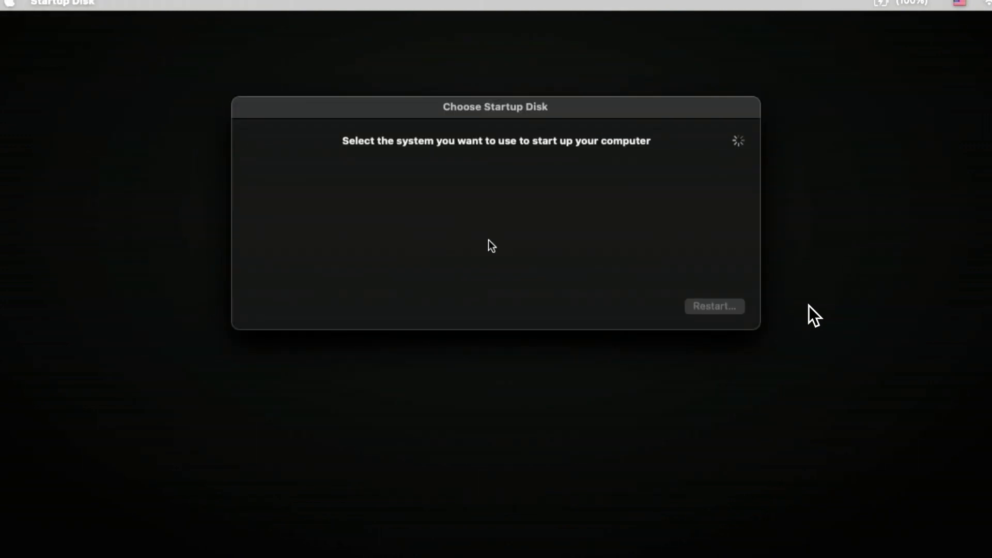